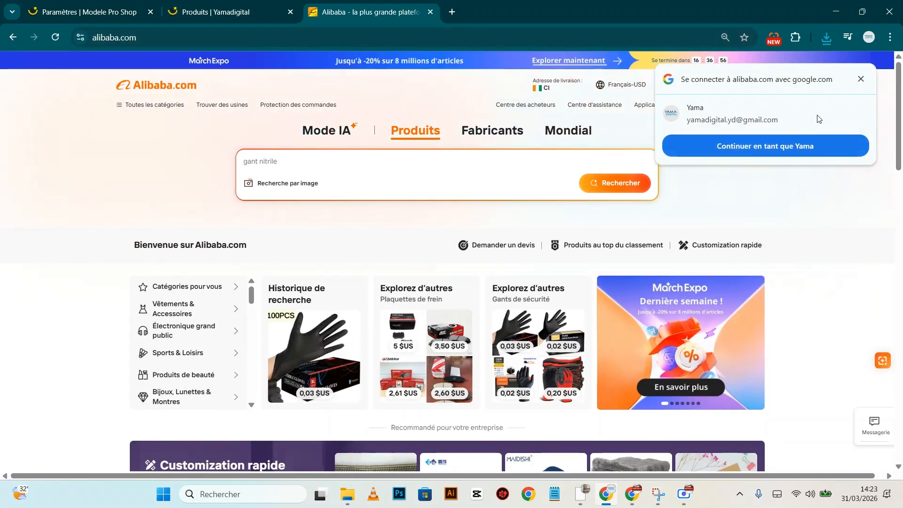
Sign in to Alibaba with the suggested Google account
click(803, 145)
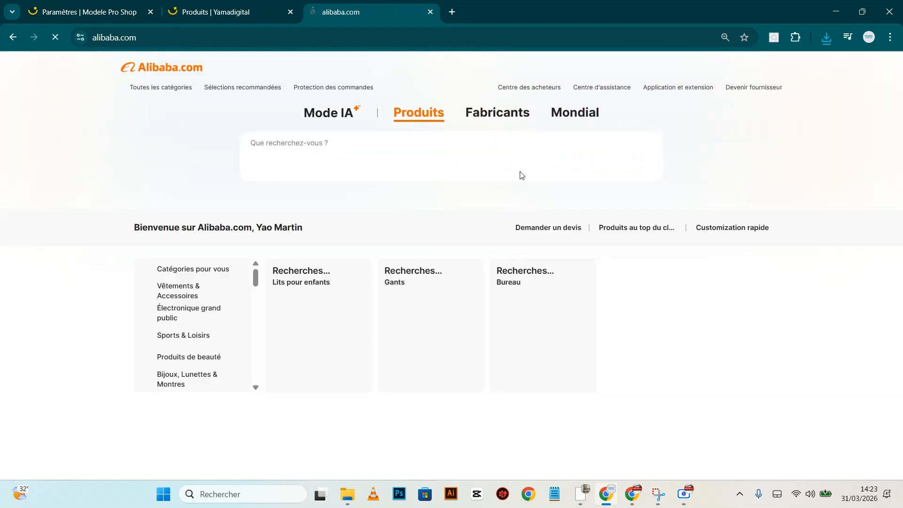
click(294, 184)
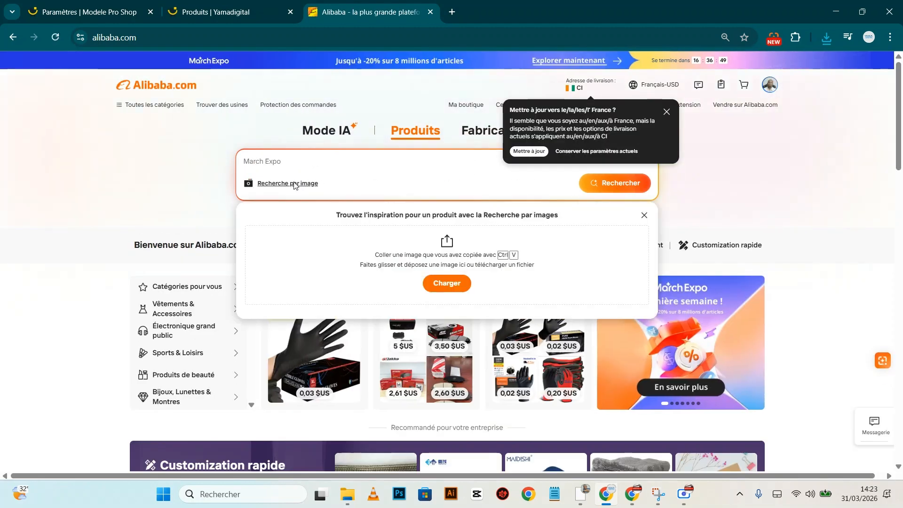
click(456, 284)
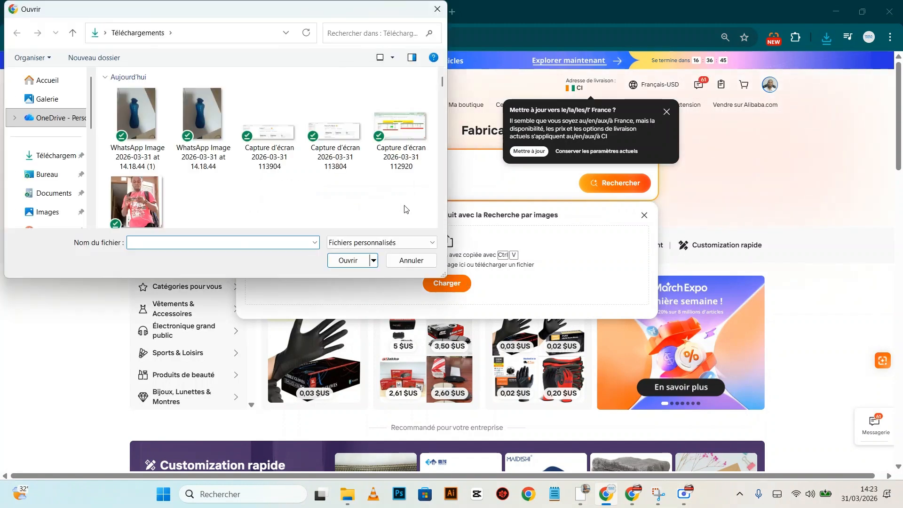
click(152, 139)
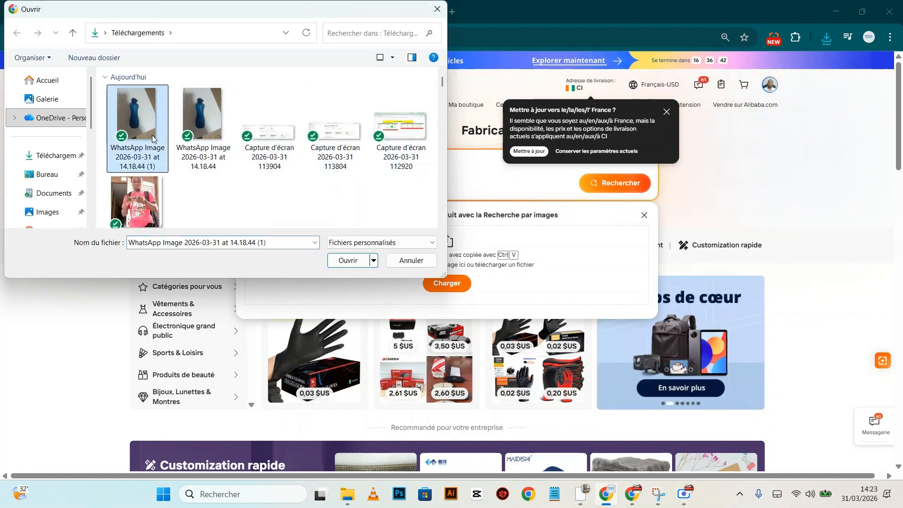
click(663, 117)
click(438, 9)
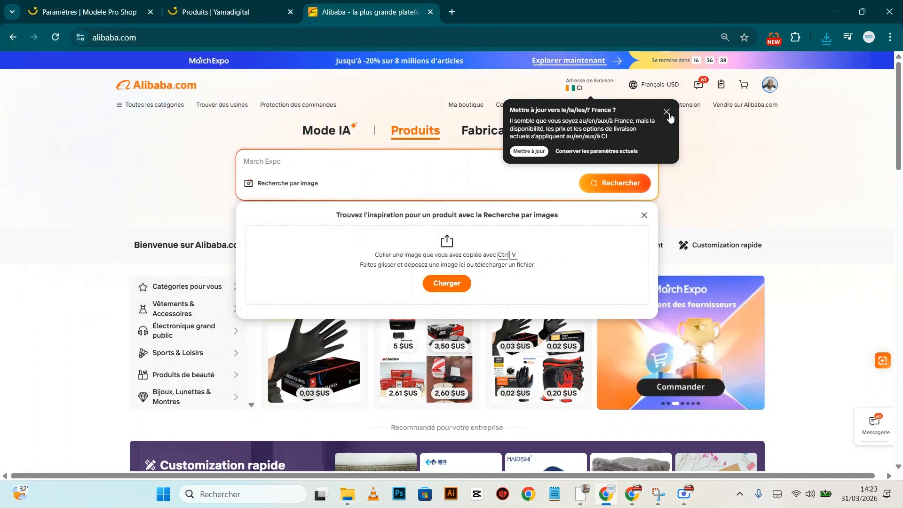
Dismiss the delivery country notice and search by image with the photo WhatsApp Image 2026-03-31 at 14.18.44 (1)
click(668, 113)
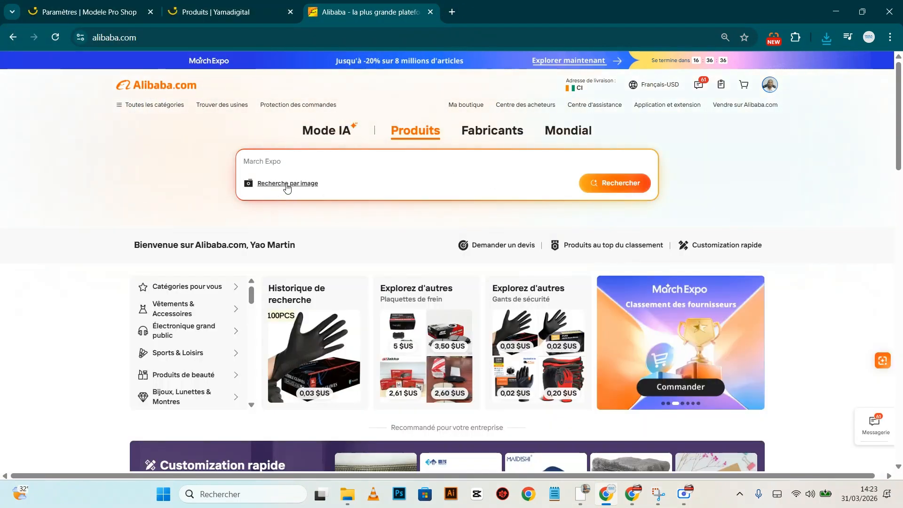
click(287, 184)
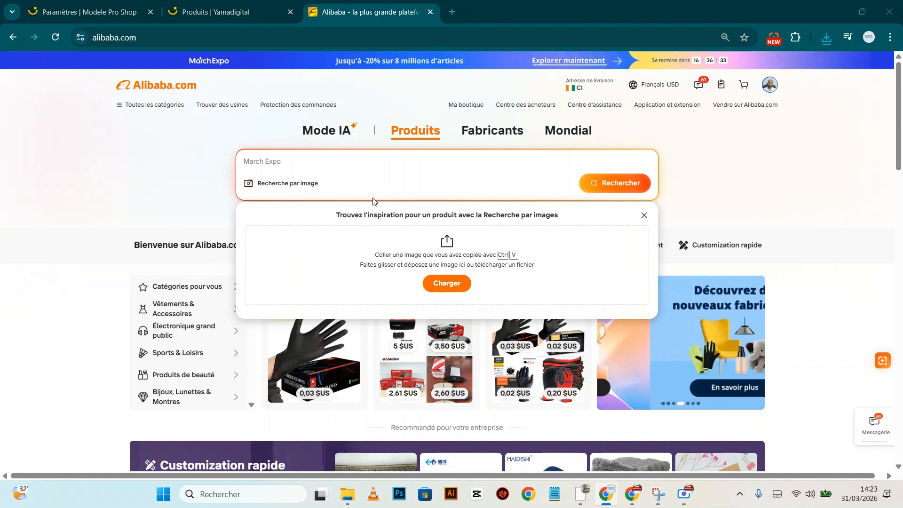
click(137, 127)
click(348, 259)
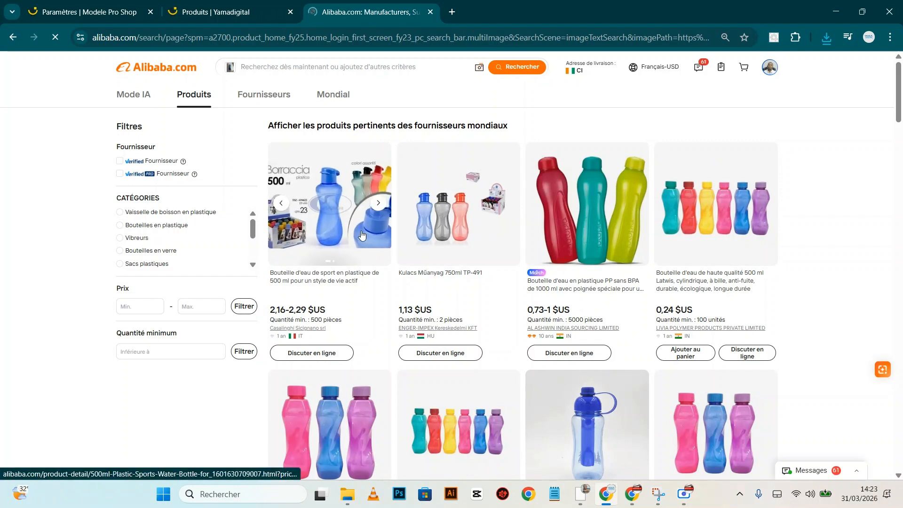
Open the first result, the 500 ml plastic sports water bottle, and look through its product page
click(351, 188)
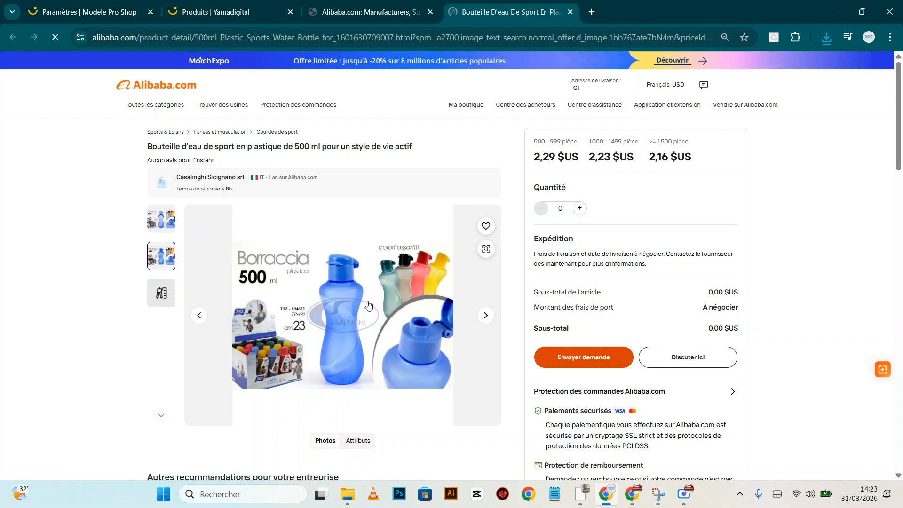
scroll(301, 245, down, 2)
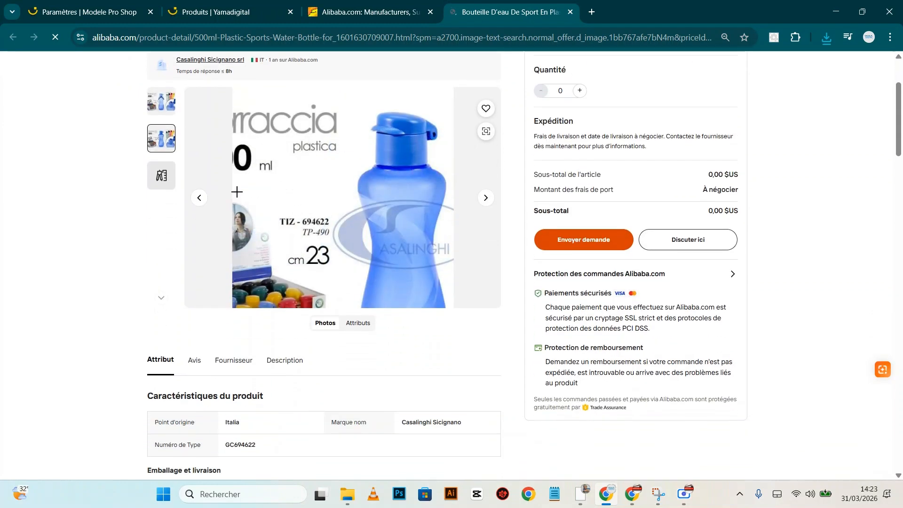
scroll(367, 276, down, 12)
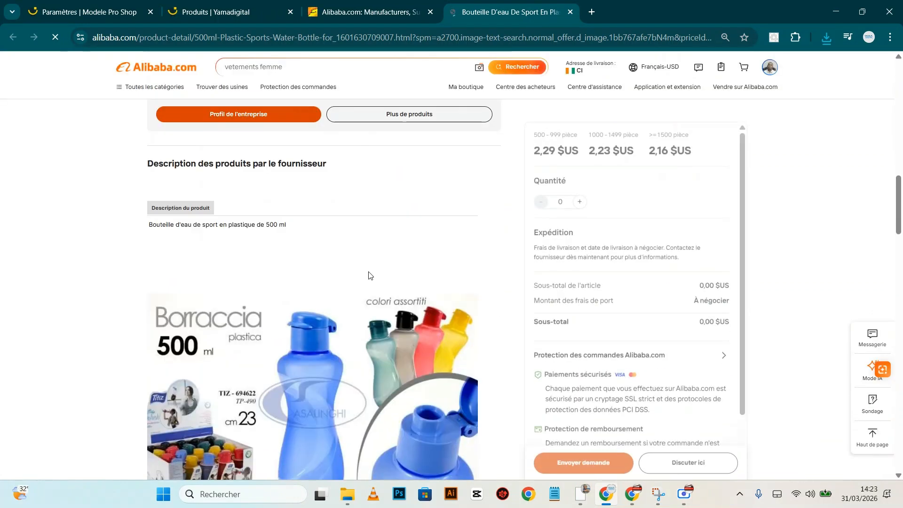
scroll(368, 275, down, 20)
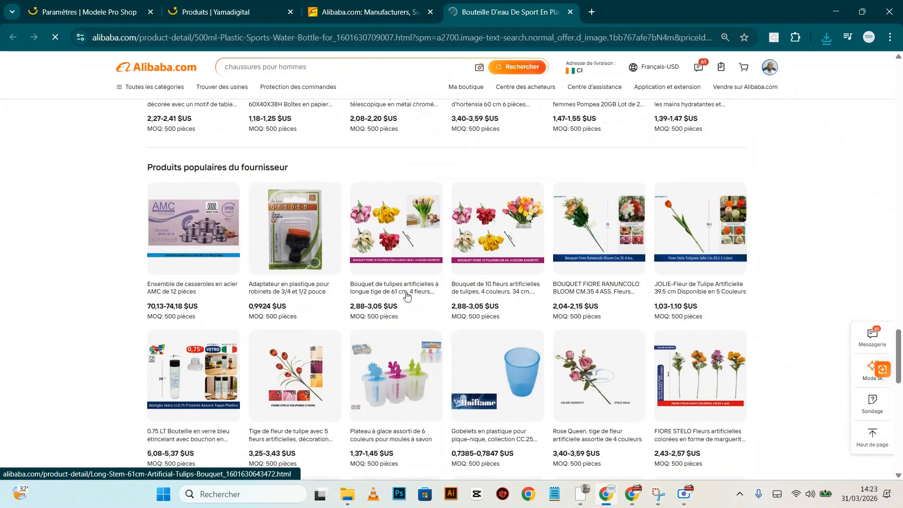
scroll(407, 295, up, 3)
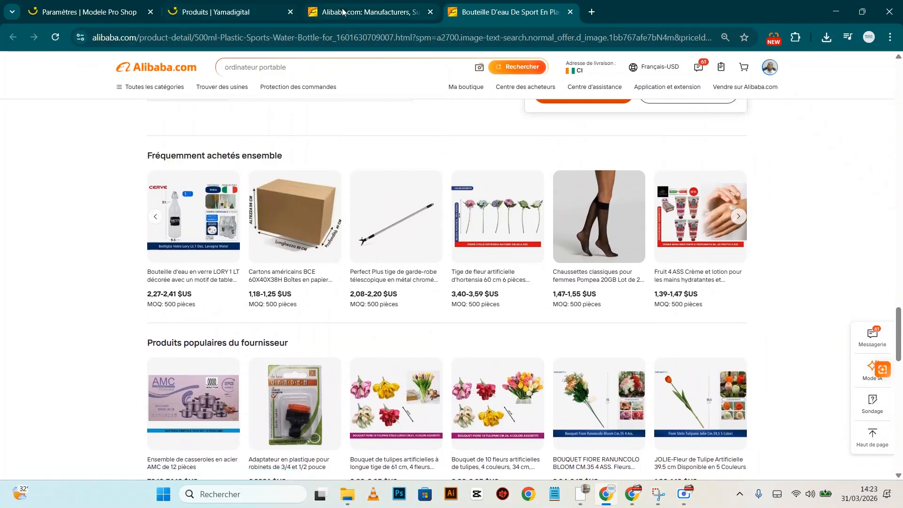
Save the blue bottle image from the supplier's product description as an AVIF file in Téléchargements
click(342, 11)
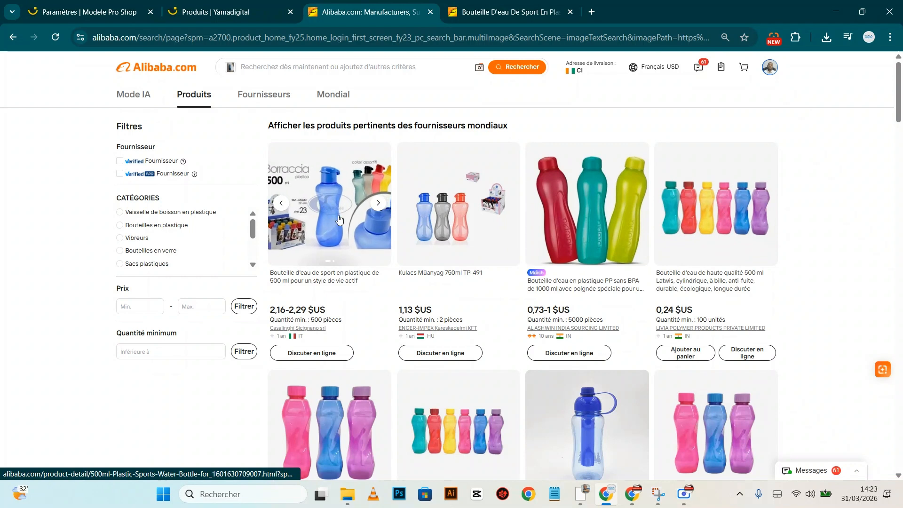
click(509, 12)
scroll(323, 286, up, 15)
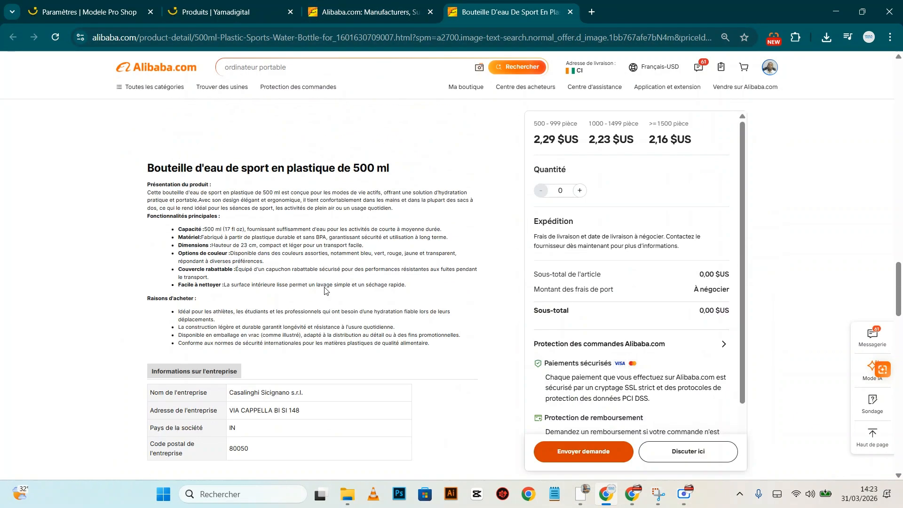
right_click(317, 302)
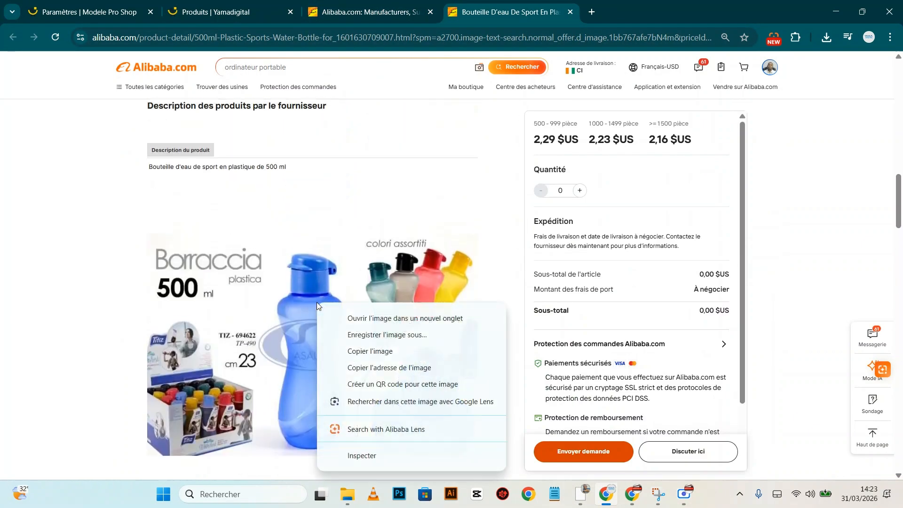
click(378, 349)
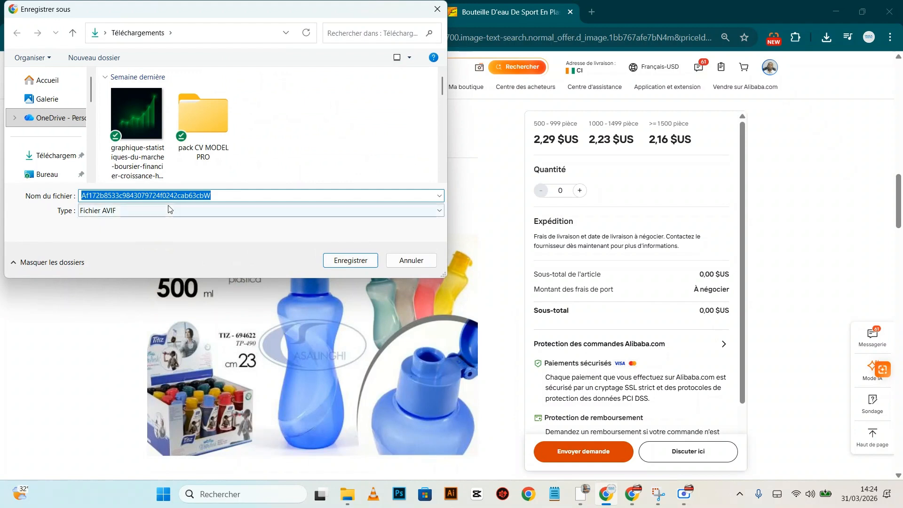
click(363, 263)
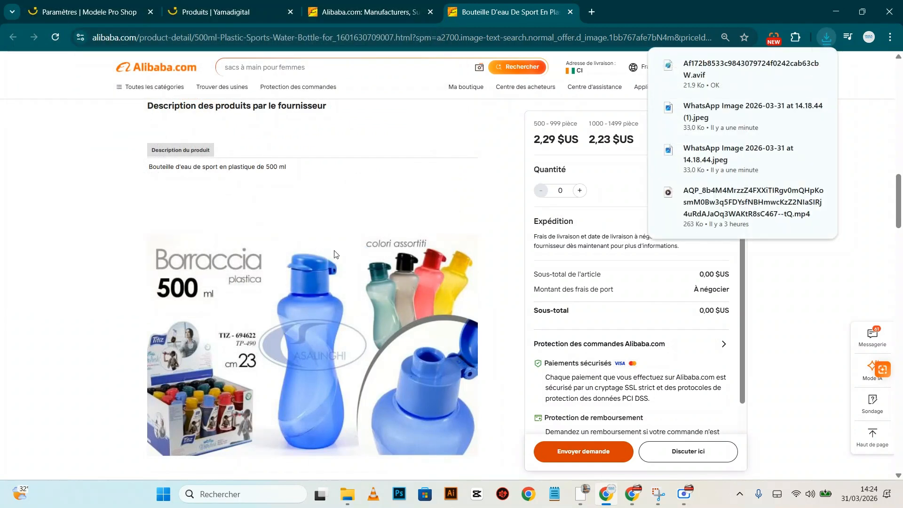
Try to copy the bottle's title from the heading of the product page
scroll(338, 242, up, 5)
scroll(342, 245, up, 10)
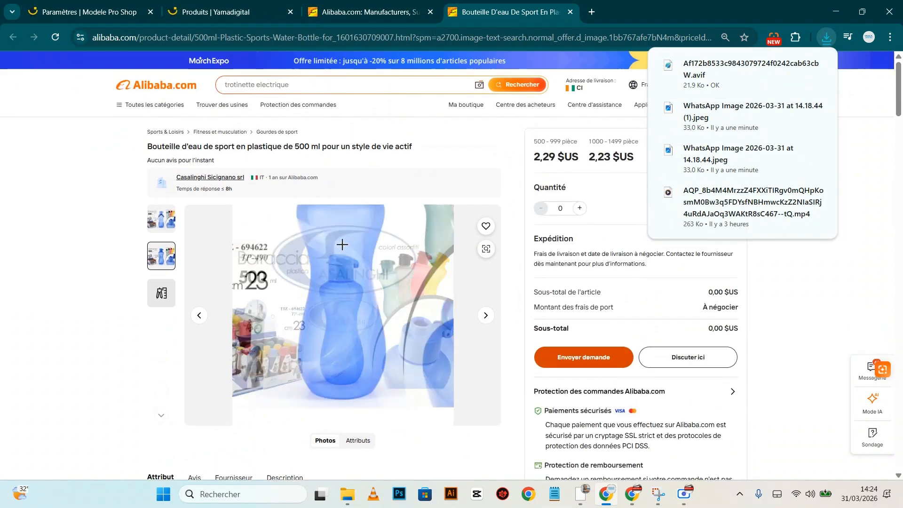
drag(131, 145, 436, 147)
right_click(348, 142)
click(382, 158)
Switch to ChatGPT, start a new chat, and attach the saved AVIF product image and the WhatsApp bottle photo
key(alt+Tab)
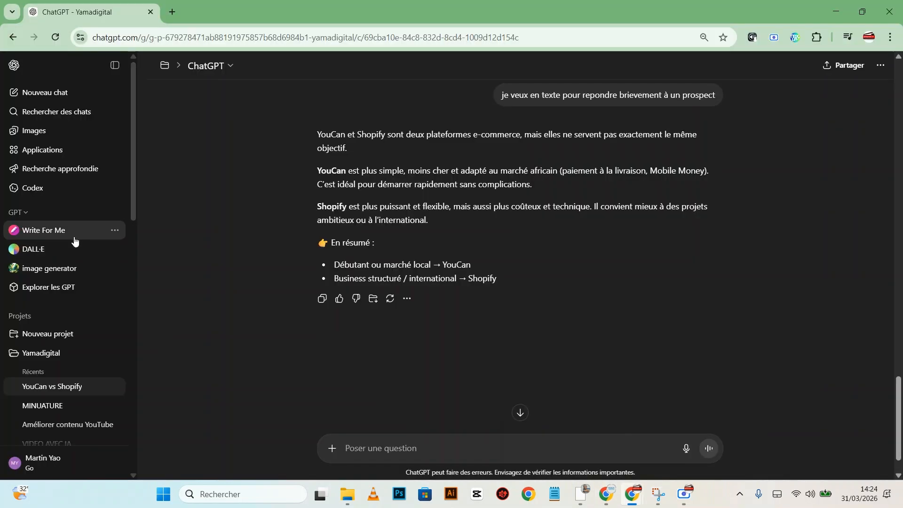
click(53, 93)
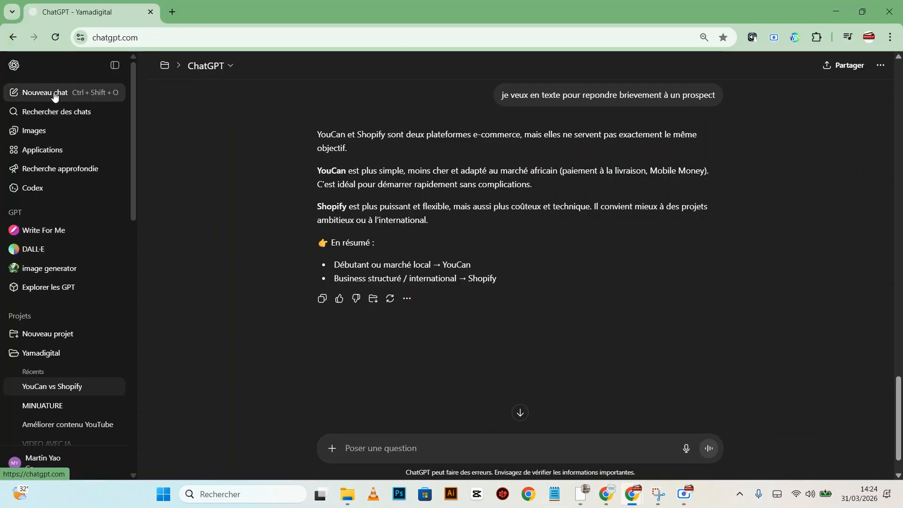
click(417, 250)
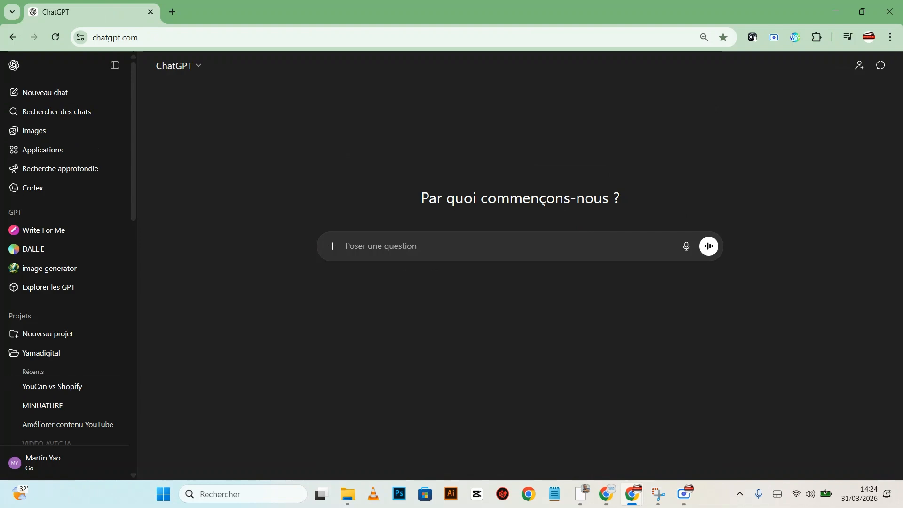
drag(696, 400, 389, 291)
drag(800, 207, 475, 247)
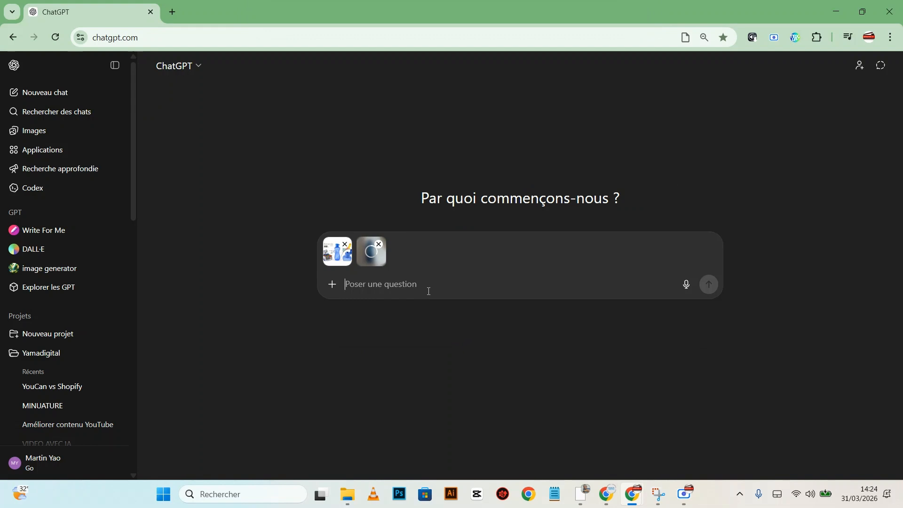
Copy the title "Bouteille d'eau de sport en plastique de 500 ml pour un style de vie actif" from Alibaba into the ChatGPT message
key(ctrl+v)
click(606, 494)
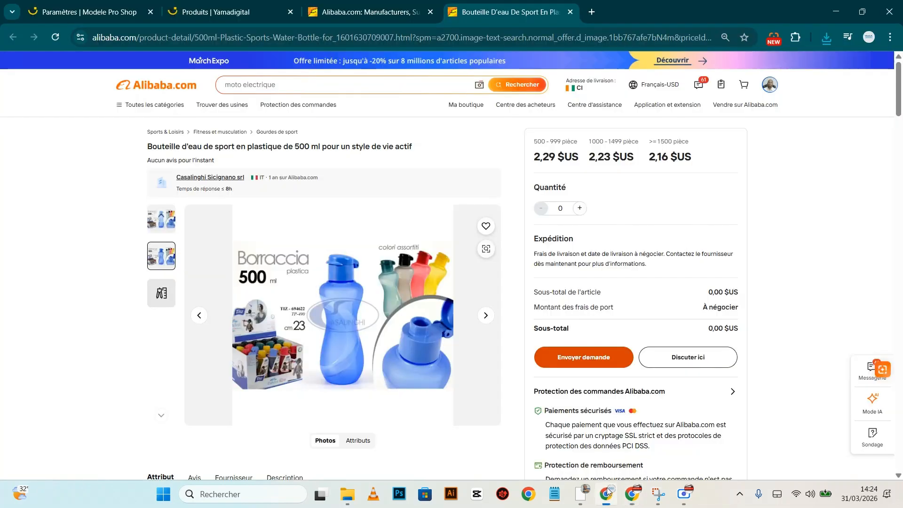
drag(147, 145, 438, 155)
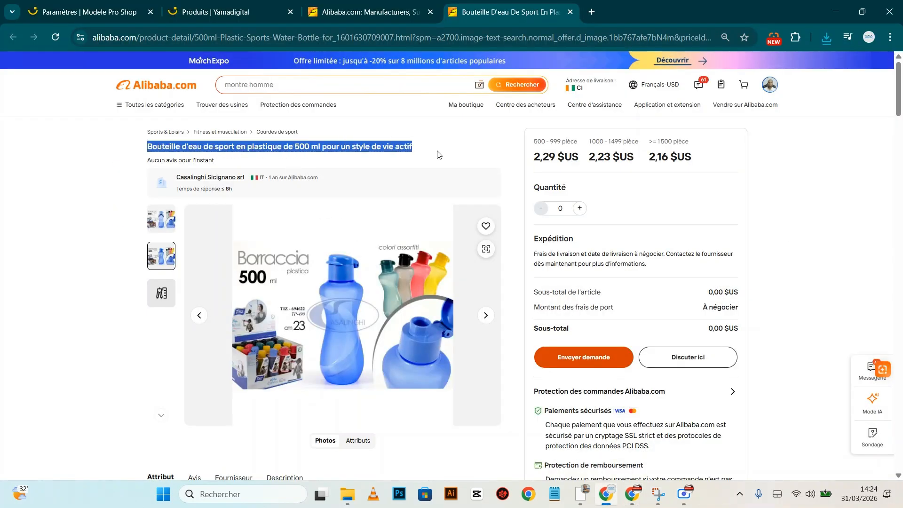
click(633, 494)
click(592, 414)
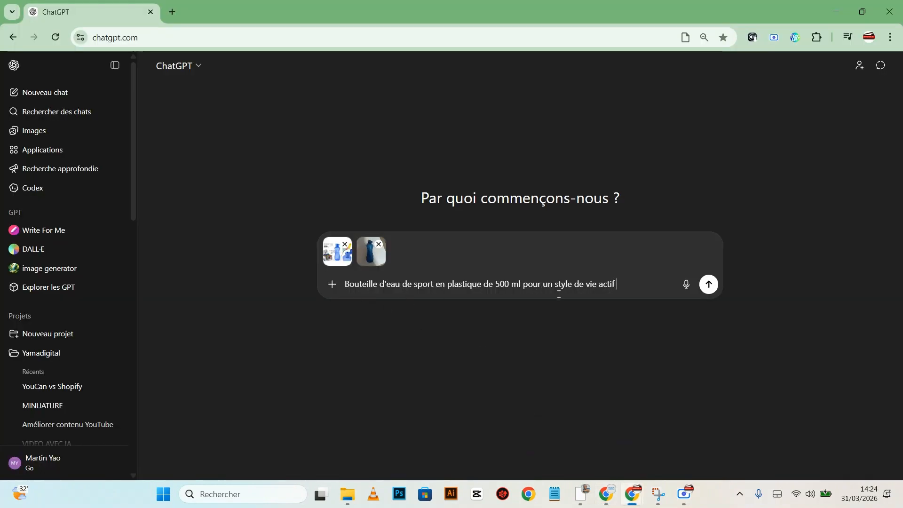
Precede the title with a French request for 10 professional African-studio shooting prompts for nanobanana, enclose the title in quotation marks, and send it
double_click(346, 284)
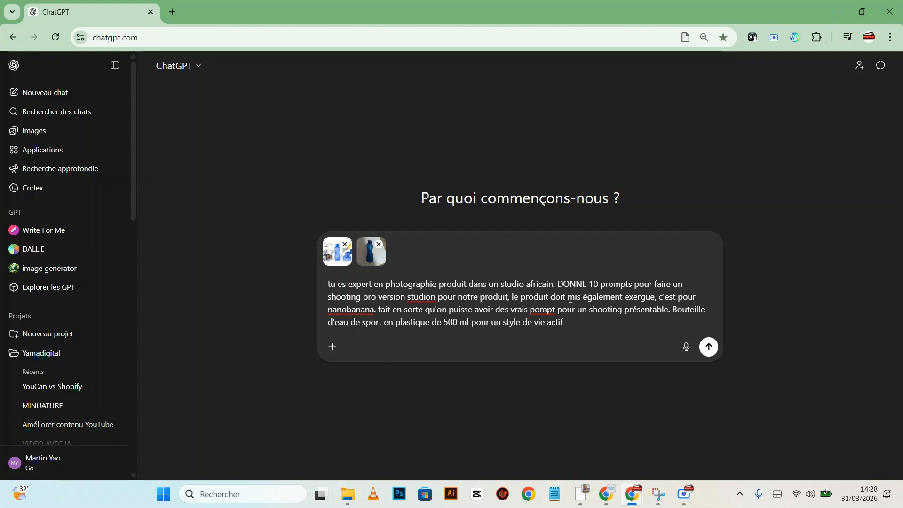
double_click(675, 308)
click(678, 308)
text(")
click(709, 347)
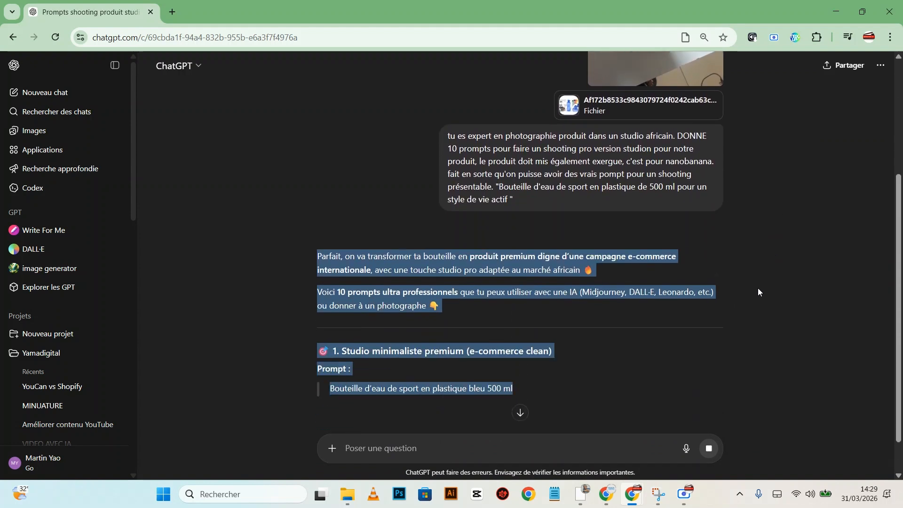
Read the generated prompts, then send "je veux des prompts prêts à l'emploi pour le shooting, on va importer nos images comme référence"
click(782, 265)
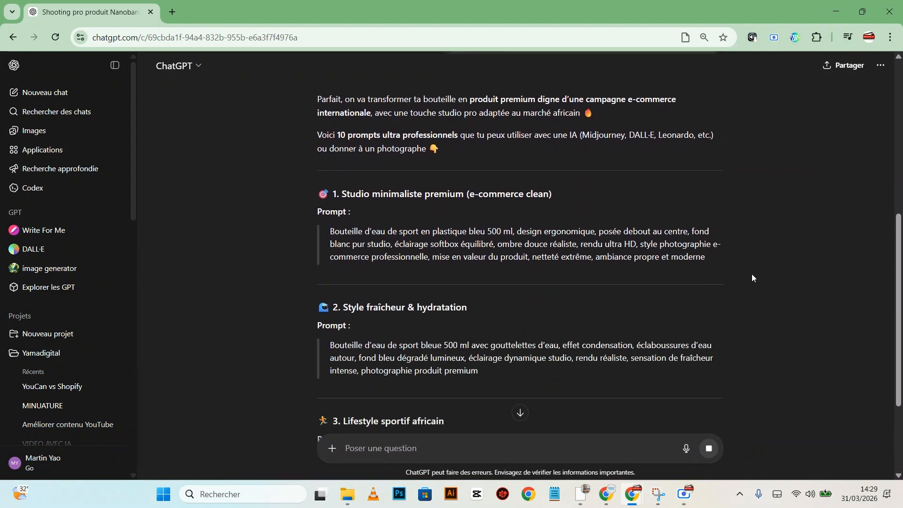
scroll(687, 277, down, 2)
scroll(698, 279, up, 1)
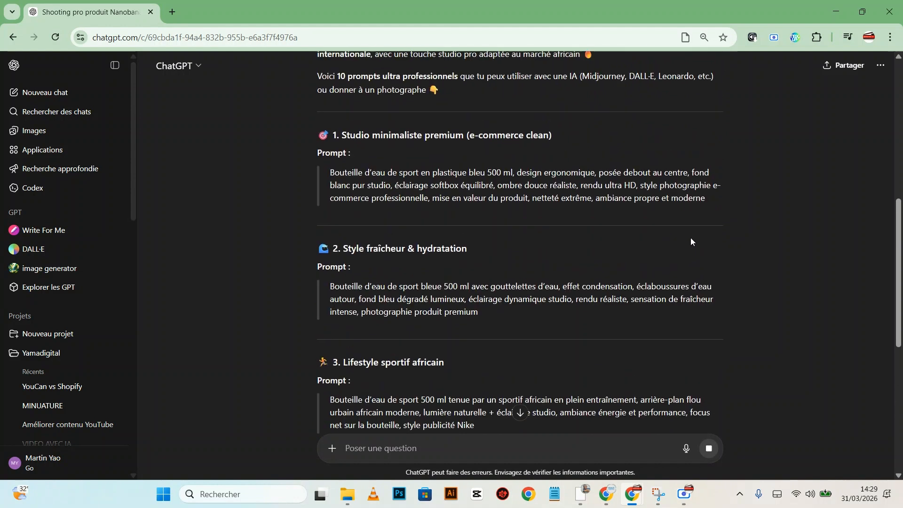
scroll(691, 241, up, 3)
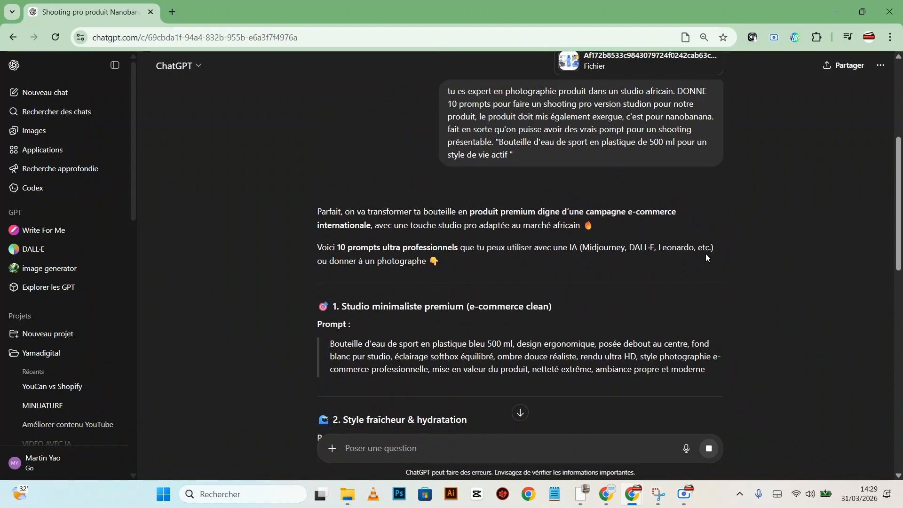
scroll(705, 256, down, 5)
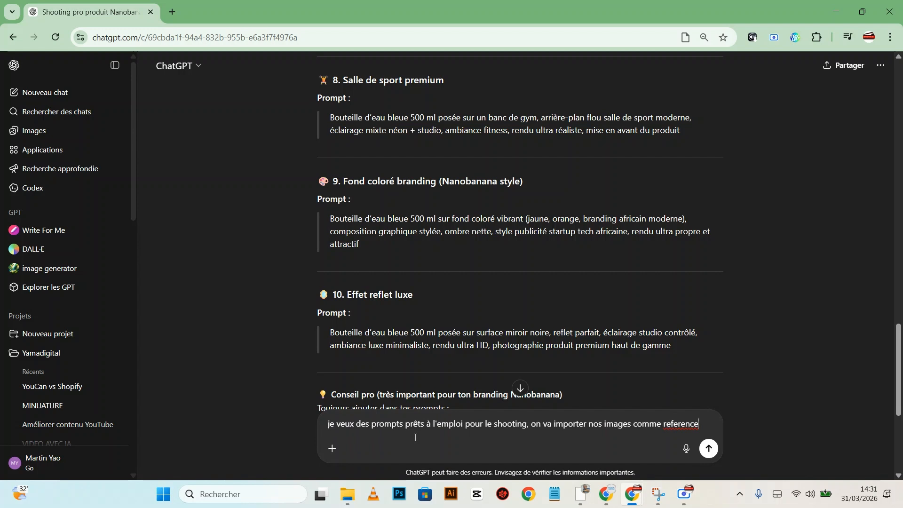
right_click(672, 428)
click(705, 176)
scroll(500, 199, up, 6)
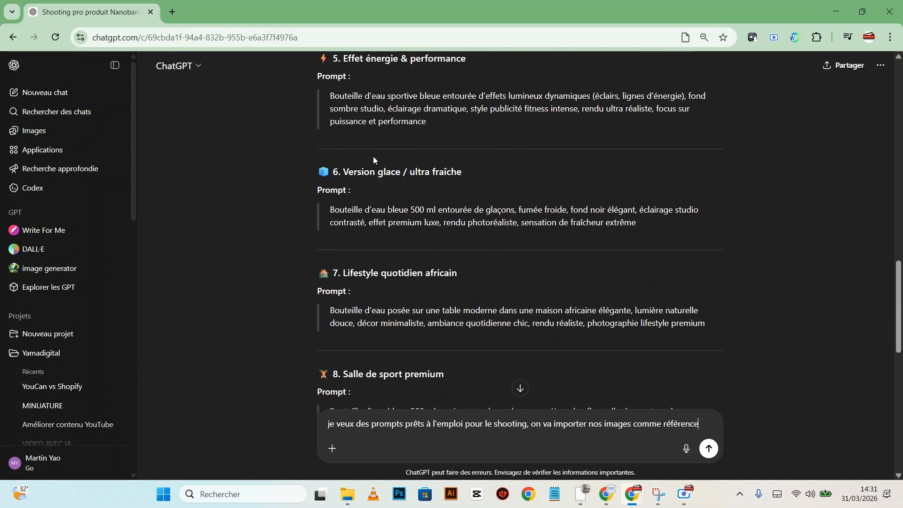
click(708, 448)
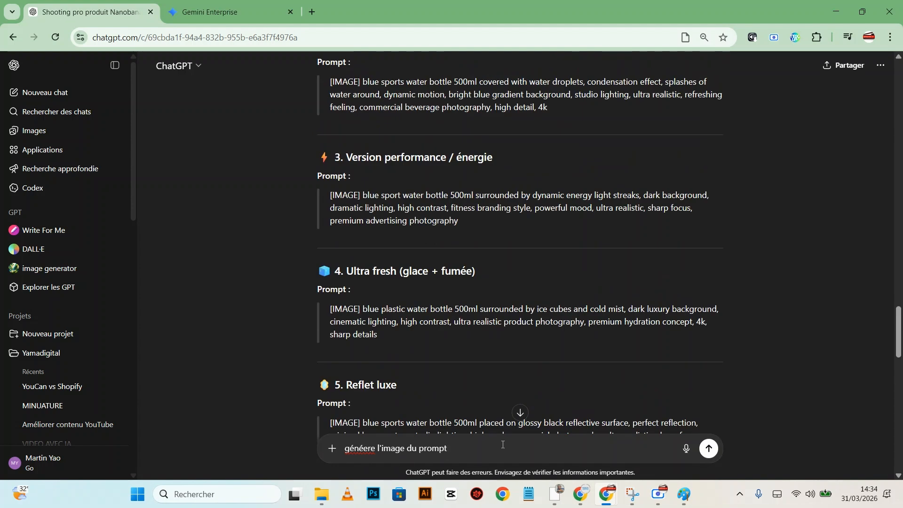
Ask ChatGPT to generate the image of prompt 1
text(1)
key(Return)
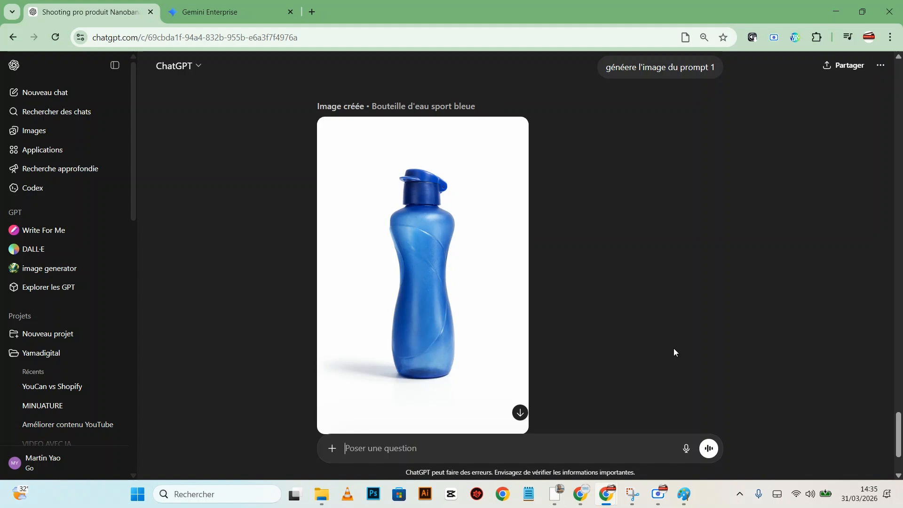
Request the second image with "l'image 2", then request the third with "génere le 3"
text(l'image 2)
key(Return)
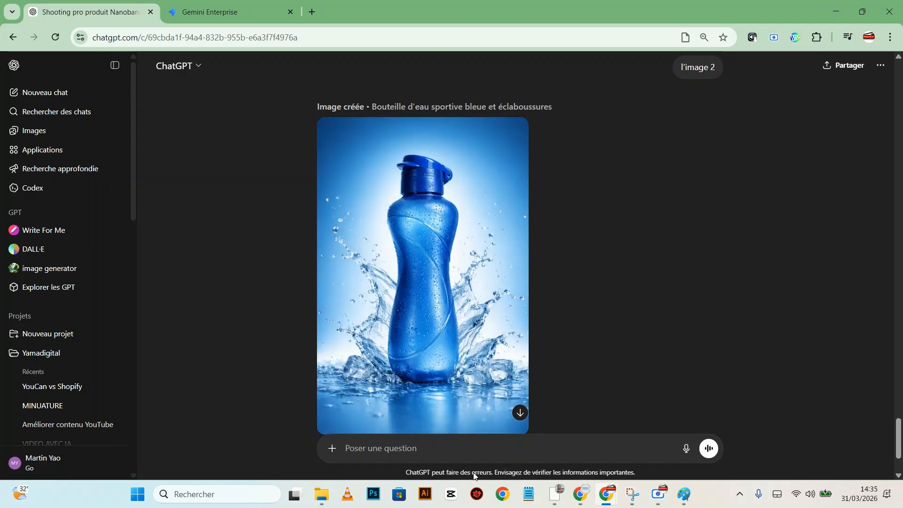
scroll(464, 413, down, 1)
text(gé)
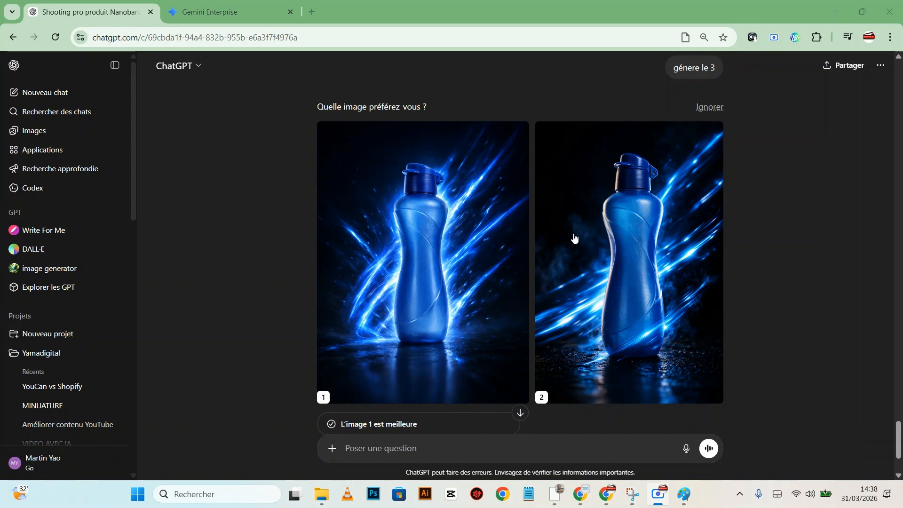
Compare the two proposed variants of the third image, the blue bottle with light streaks on a dark background
scroll(574, 237, up, 2)
scroll(559, 268, down, 4)
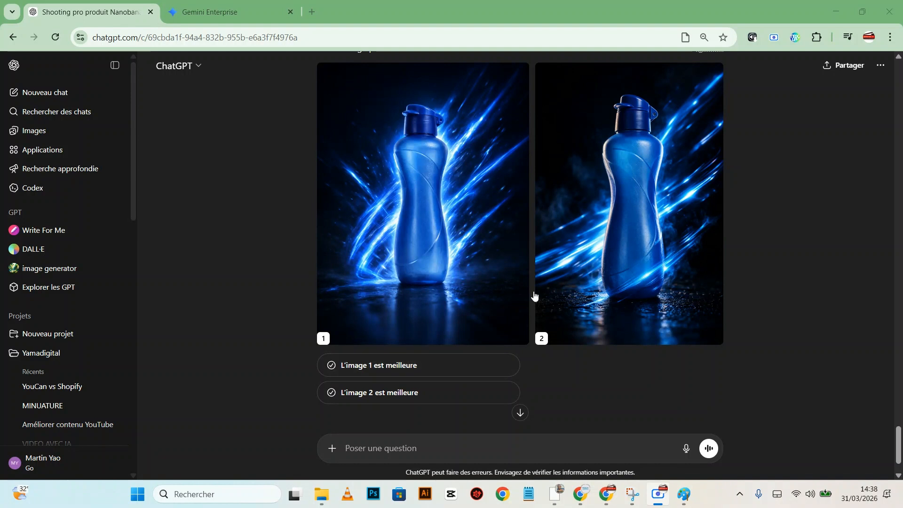
scroll(535, 223, up, 1)
scroll(540, 212, down, 2)
scroll(524, 299, up, 1)
scroll(565, 212, up, 1)
scroll(588, 235, down, 1)
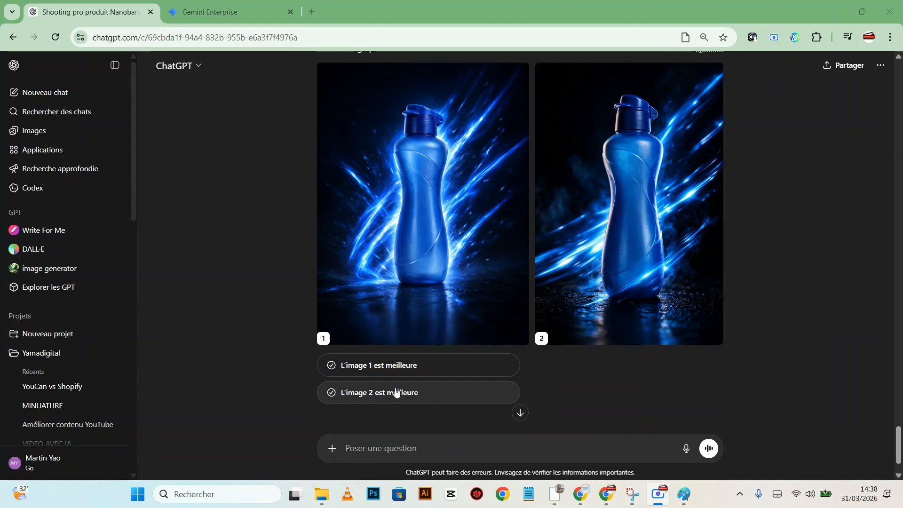
scroll(493, 262, up, 2)
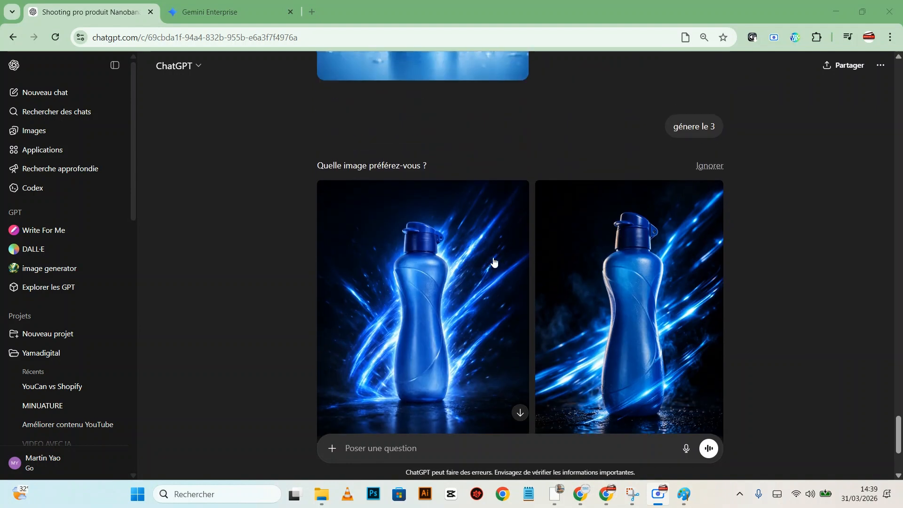
Open both variants of the light-streak bottle image at full size and save each one to the computer
click(441, 224)
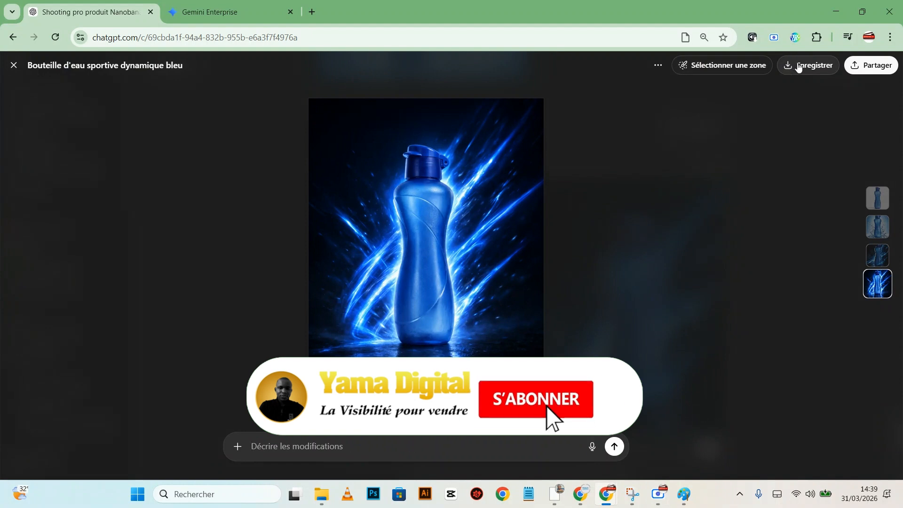
click(810, 65)
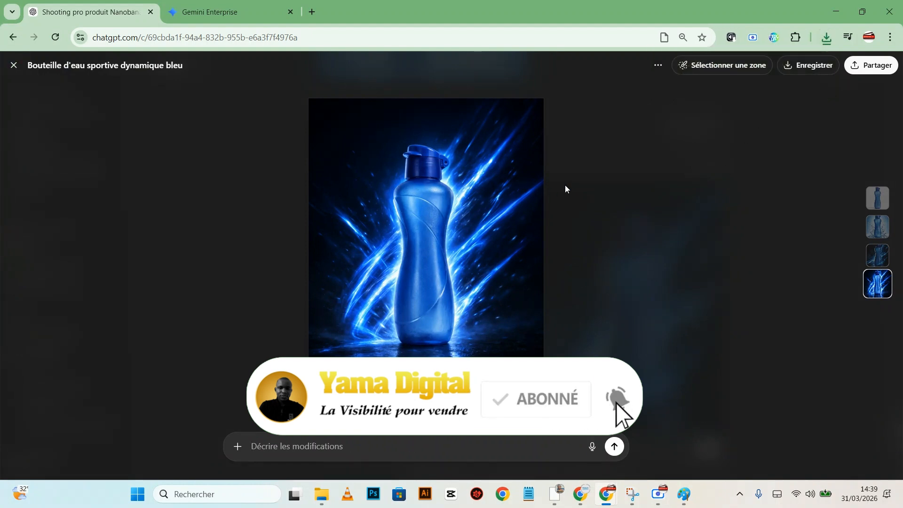
click(564, 187)
click(681, 204)
click(825, 201)
scroll(582, 288, down, 3)
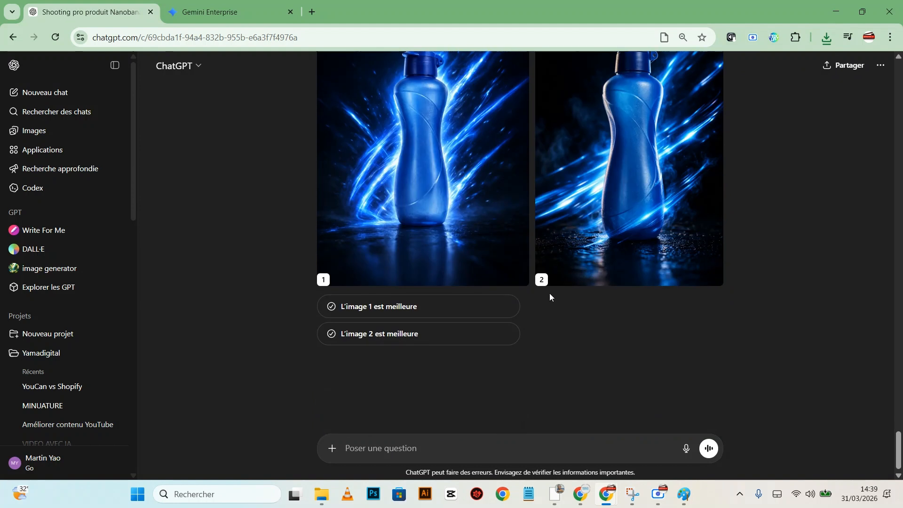
Mark image 2 as the better variant, then send "suivant" to request the next image
click(372, 335)
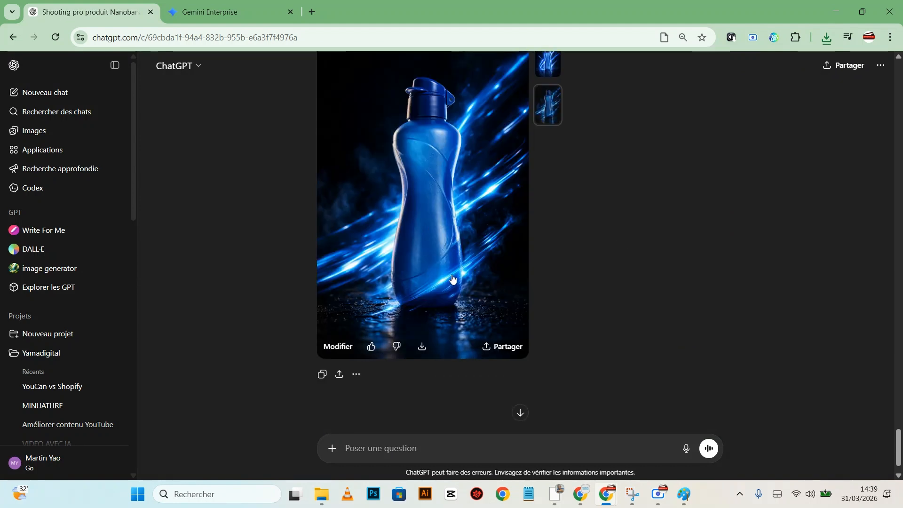
scroll(572, 227, up, 1)
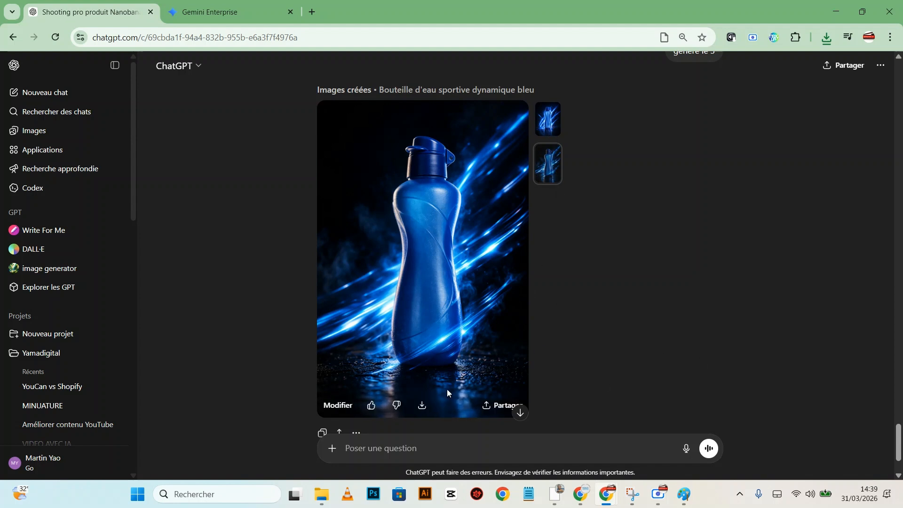
click(392, 445)
text(suivant)
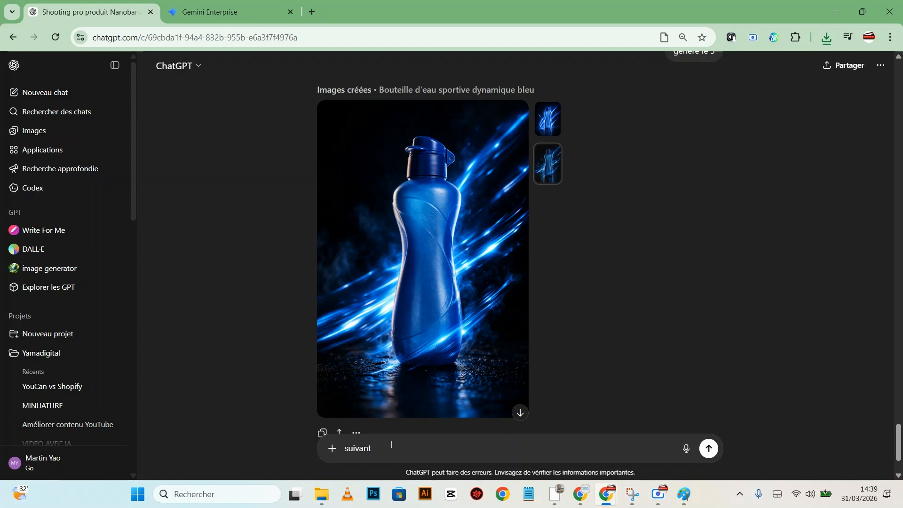
key(Return)
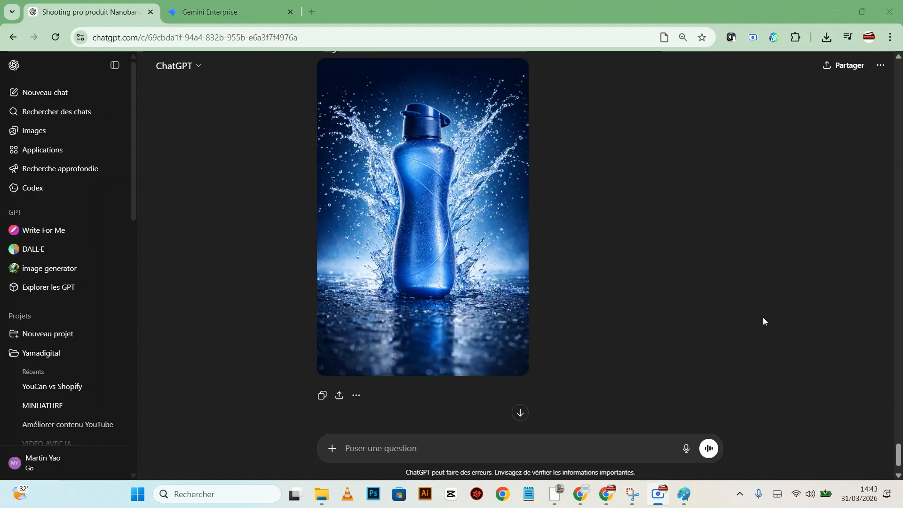
Review all generated bottle images in the conversation, from the white-background shot through to the final blue water-splash shot
scroll(775, 296, up, 20)
scroll(775, 299, up, 20)
scroll(775, 298, up, 10)
scroll(775, 299, down, 11)
mouse_move(384, 288)
scroll(387, 237, up, 1)
scroll(423, 263, down, 7)
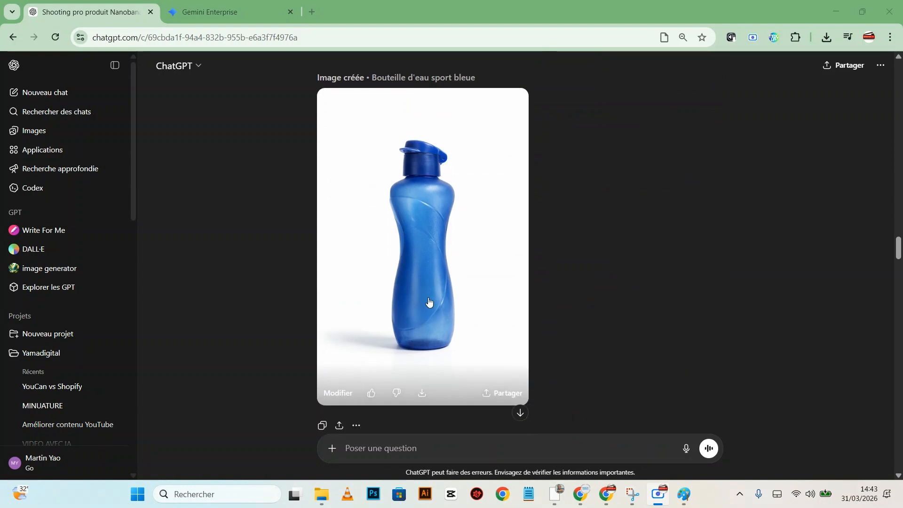
scroll(447, 263, down, 3)
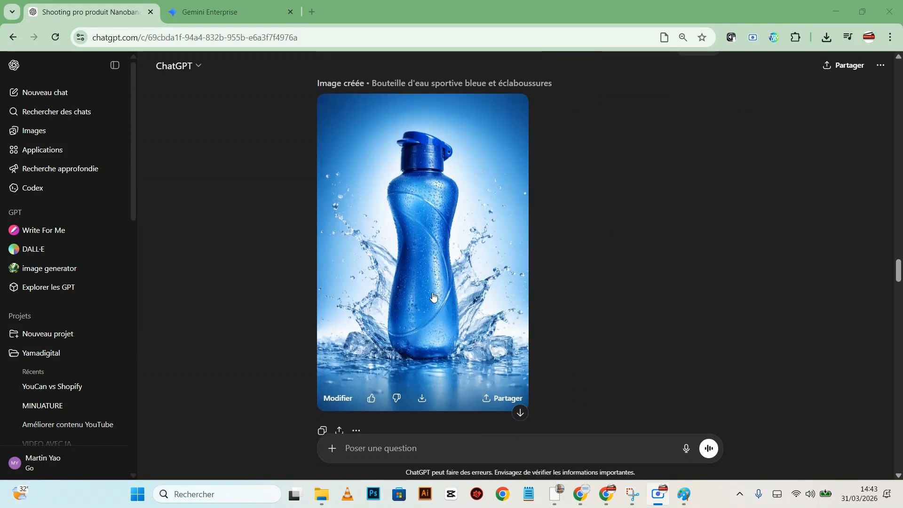
scroll(433, 295, down, 12)
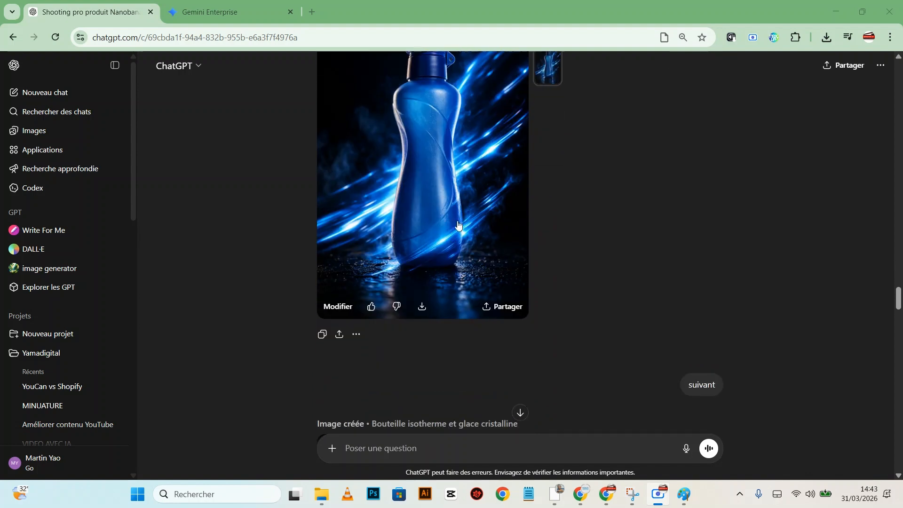
scroll(443, 218, down, 8)
scroll(441, 187, up, 1)
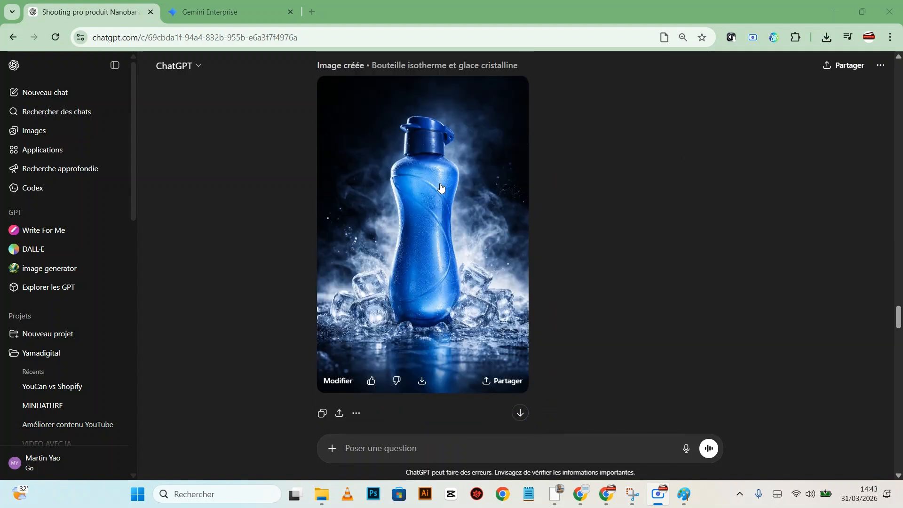
scroll(405, 264, down, 10)
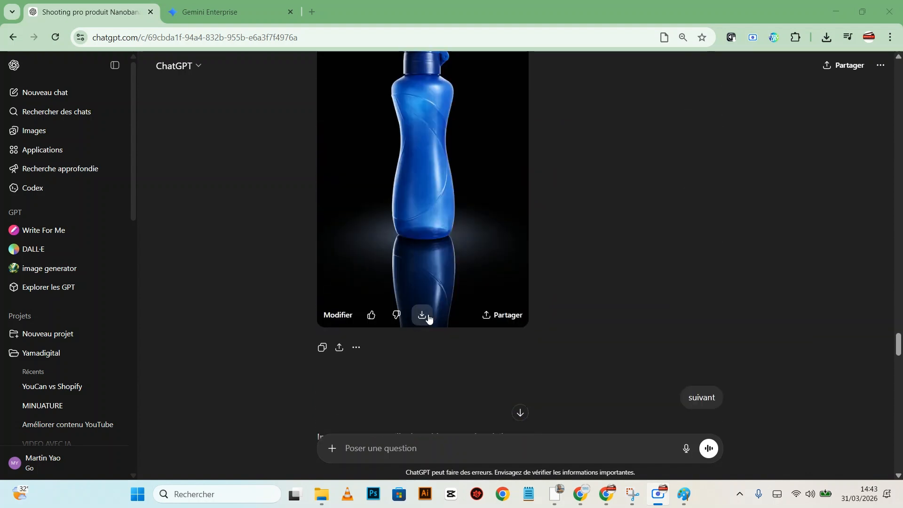
scroll(433, 265, up, 1)
scroll(419, 249, down, 1)
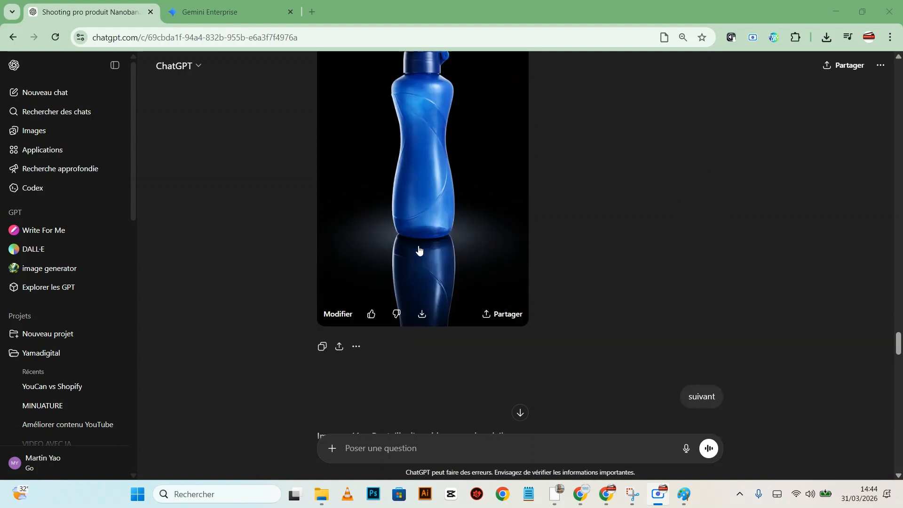
scroll(419, 249, down, 8)
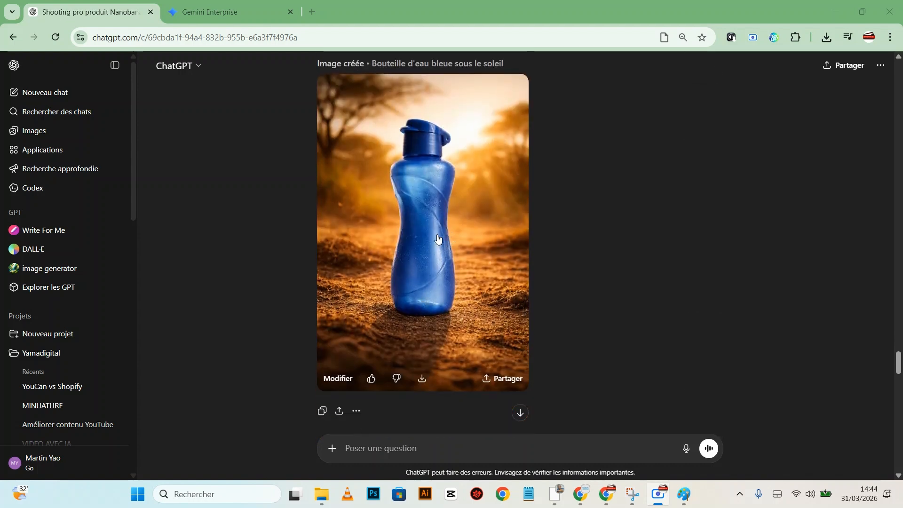
scroll(437, 238, down, 10)
scroll(444, 266, down, 8)
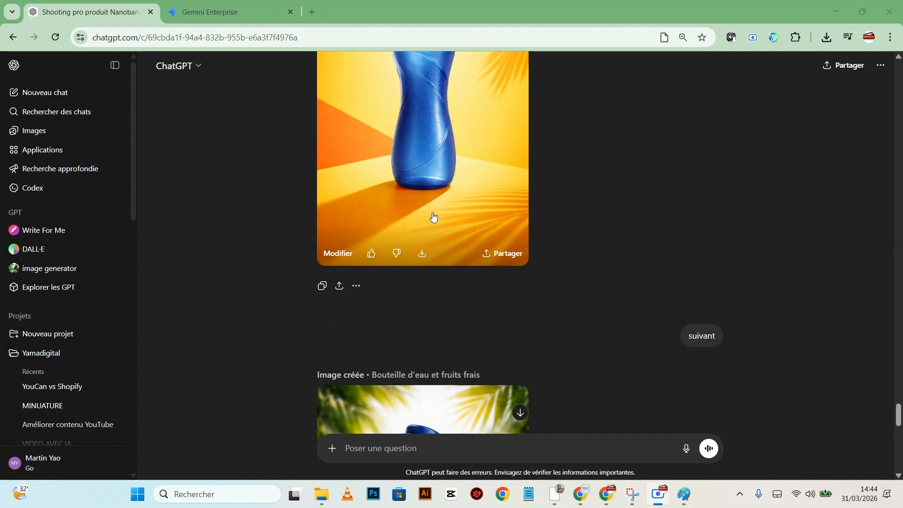
scroll(433, 216, down, 10)
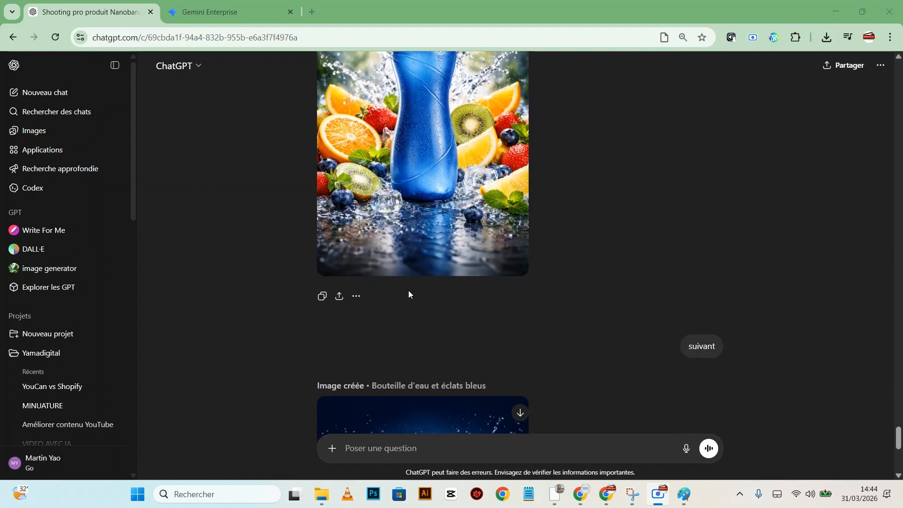
scroll(408, 294, down, 8)
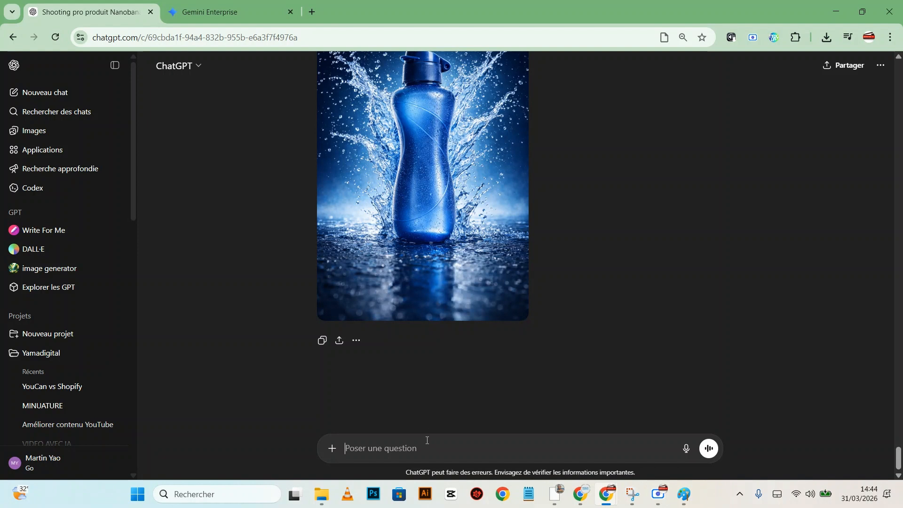
Request an image with "dans la main d'un sportif" and download the resulting picture of the bottle held by an athlete
text(dans la main d'un sportif)
key(Return)
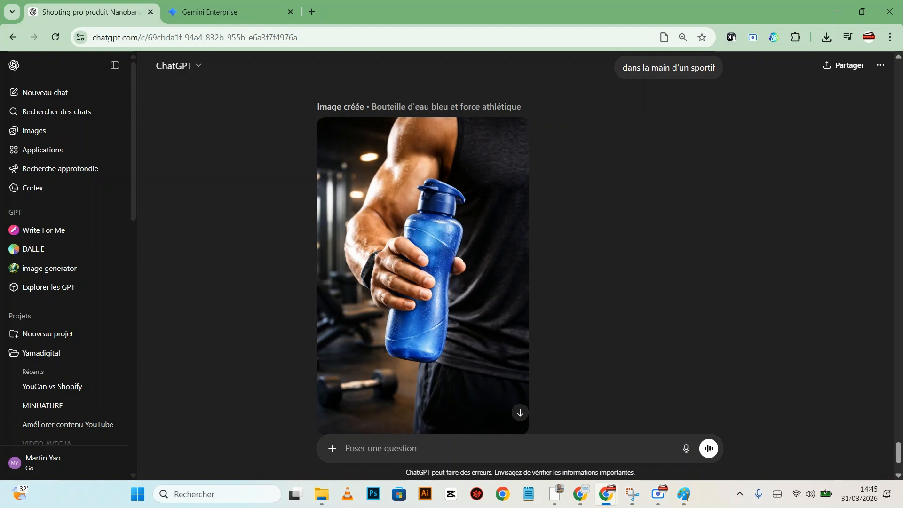
mouse_move(421, 427)
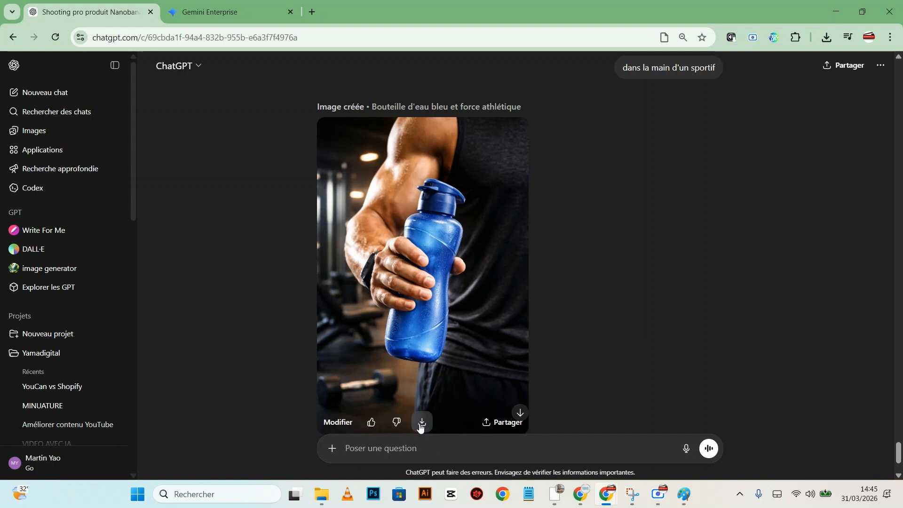
click(422, 427)
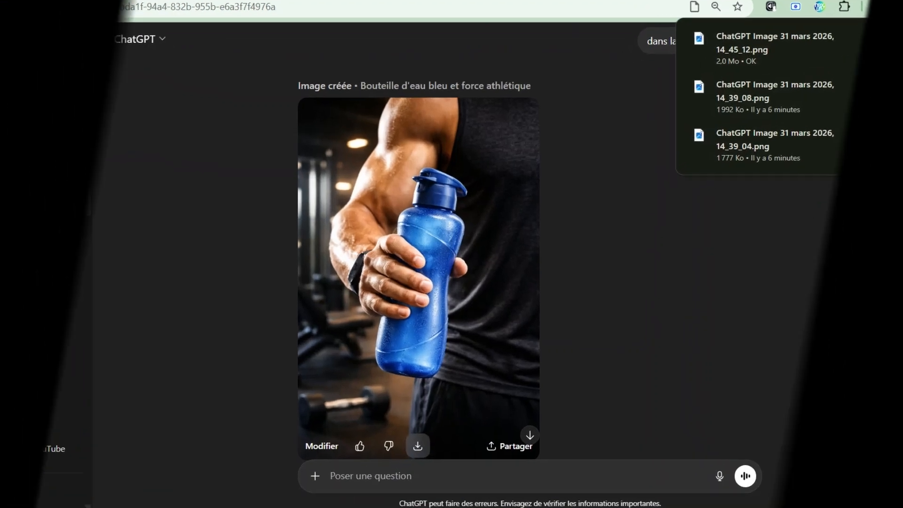